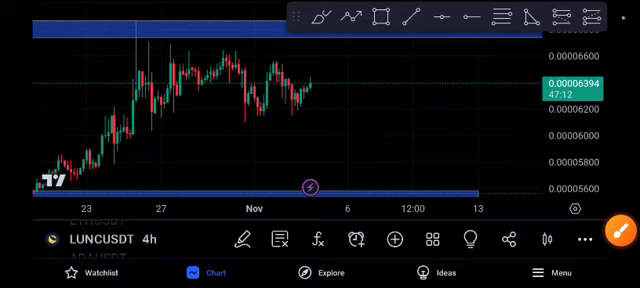
- Compress the price scale so both blue zones fit, nudge the chart, and enable freehand drawing
left_click_drag(574, 150, 574, 110)
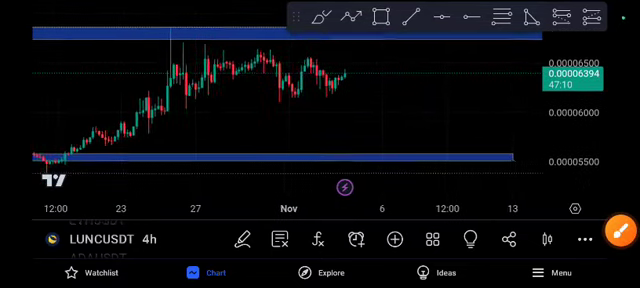
left_click_drag(300, 100, 306, 100)
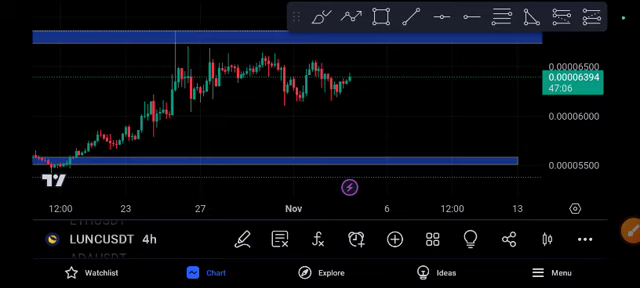
left_click(632, 232)
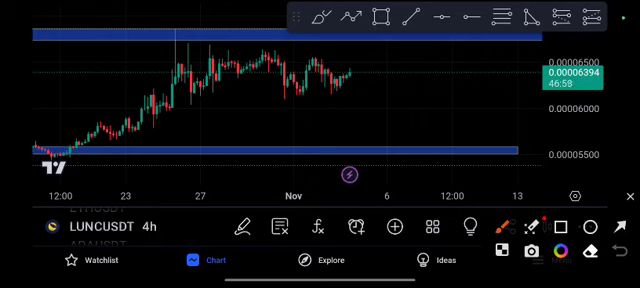
- Circle the support bounce and resistance spike, draw rally arrows and a zigzag drop, then clear
left_click_drag(90, 118, 125, 132)
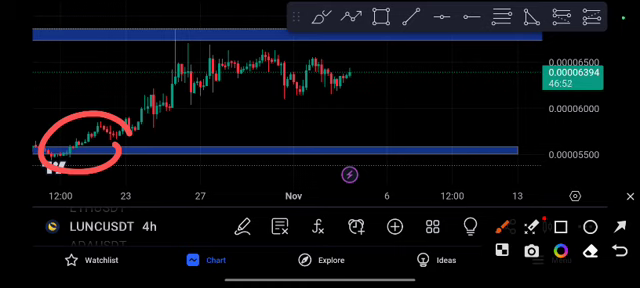
left_click_drag(65, 150, 250, 40)
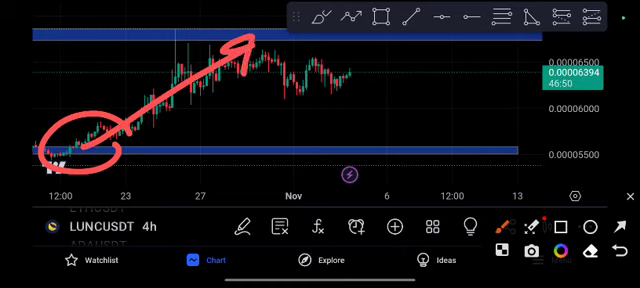
left_click_drag(150, 25, 210, 35)
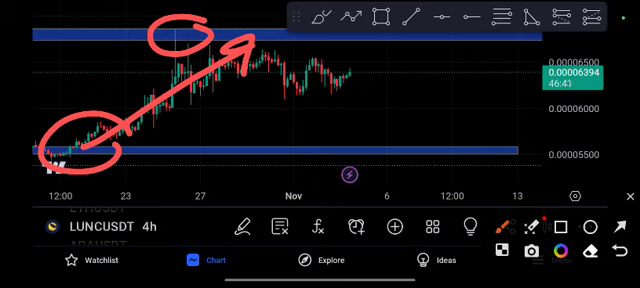
left_click_drag(96, 128, 150, 52)
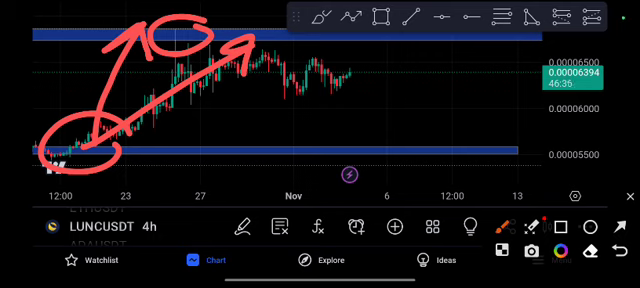
mouse_move(250, 45)
left_mouse_down()
mouse_move(380, 50)
mouse_move(460, 150)
left_mouse_up()
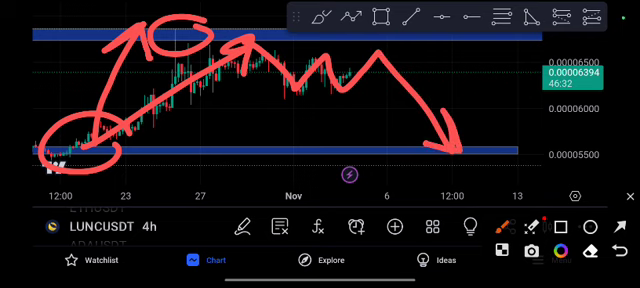
left_click(630, 196)
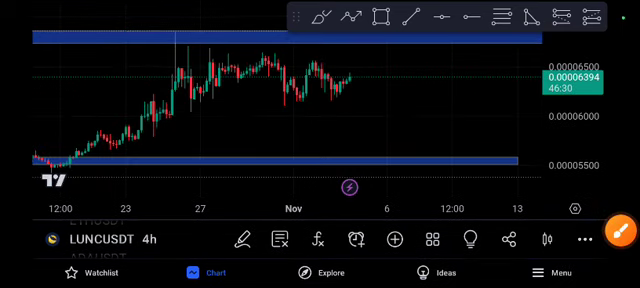
- Pan the chart for right-side room, sketch a W-shaped path to resistance, and clear it
left_click_drag(350, 100, 285, 115)
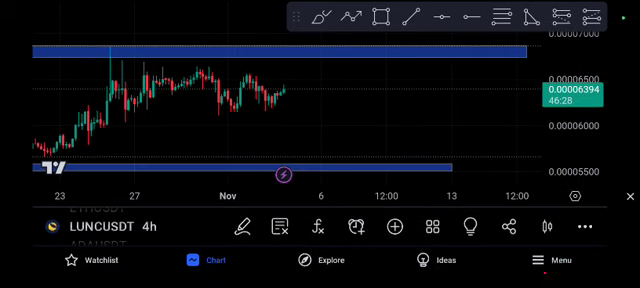
left_click(545, 226)
mouse_move(200, 70)
left_mouse_down()
mouse_move(315, 35)
mouse_move(380, 45)
left_mouse_up()
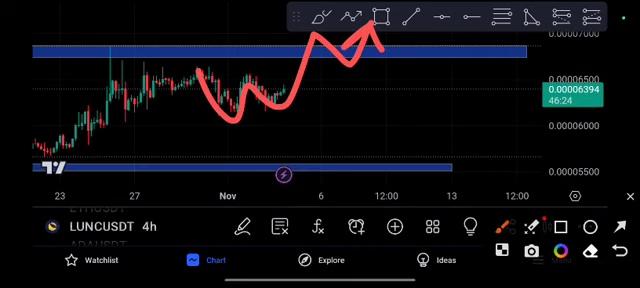
left_click(618, 250)
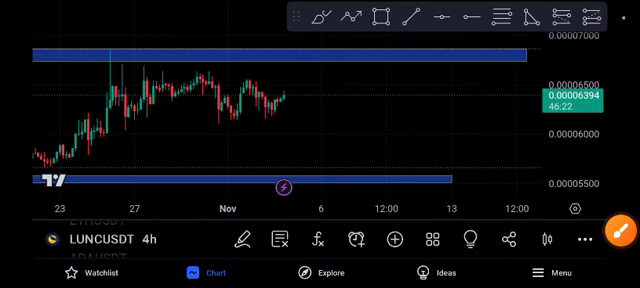
- Sketch a drop to support, a candle loop and an arrow up to resistance, then undo two strokes
left_click(618, 228)
mouse_move(275, 85)
left_mouse_down()
mouse_move(320, 165)
mouse_move(355, 160)
mouse_move(330, 168)
left_mouse_up()
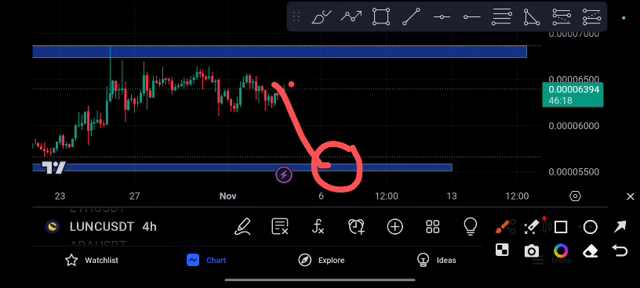
mouse_move(283, 95)
left_mouse_down()
mouse_move(300, 88)
mouse_move(285, 90)
mouse_move(345, 45)
mouse_move(360, 65)
left_mouse_up()
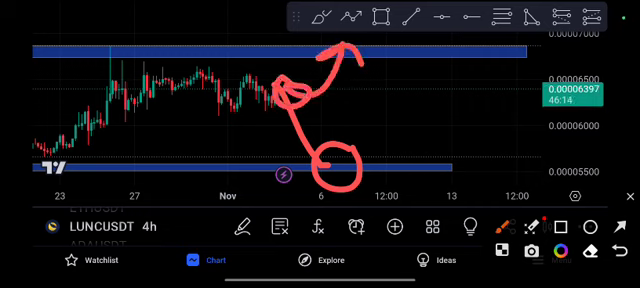
mouse_move(285, 90)
left_mouse_down()
mouse_move(290, 38)
mouse_move(320, 60)
left_mouse_up()
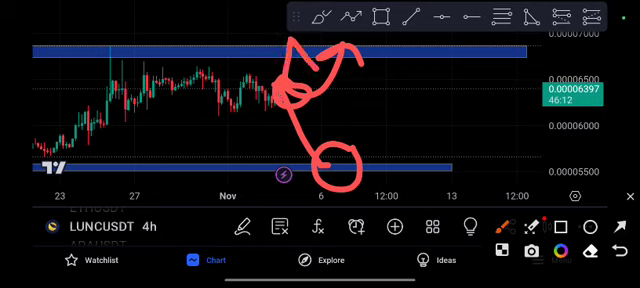
left_click_drag(330, 30, 321, 52)
key("ctrl+z")
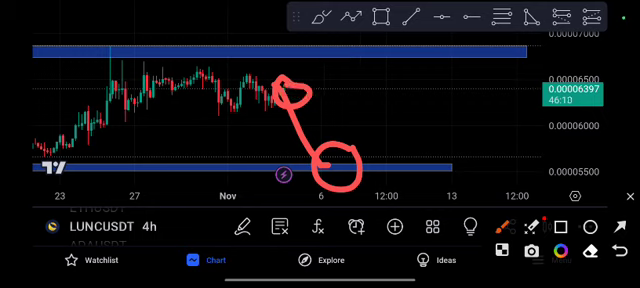
key("ctrl+z")
key("ctrl+z")
key("ctrl+z")
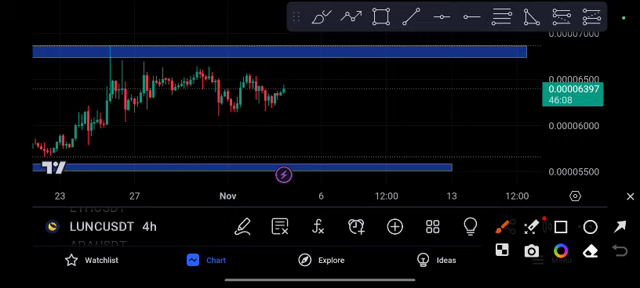
- Circle the latest candles, arrow down to support, sketch a rebound to resistance, then erase everything
mouse_move(255, 115)
left_mouse_down()
mouse_move(300, 75)
mouse_move(258, 118)
left_mouse_up()
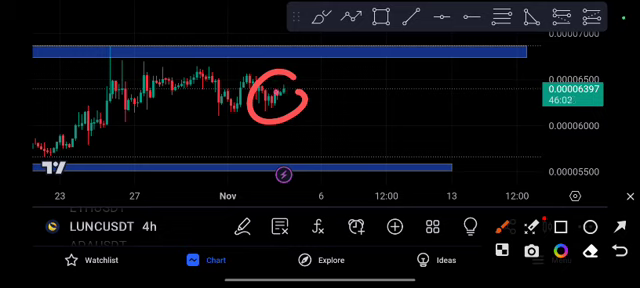
left_click_drag(295, 95, 320, 172)
left_click_drag(305, 155, 330, 150)
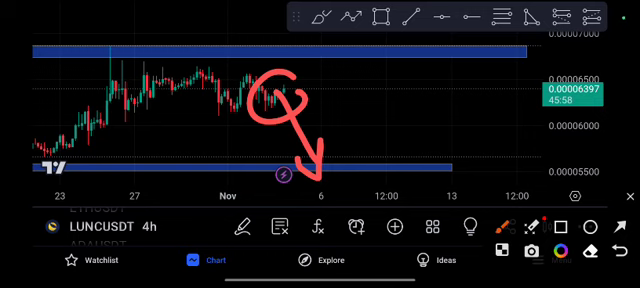
mouse_move(320, 160)
left_mouse_down()
mouse_move(325, 185)
mouse_move(360, 165)
mouse_move(395, 60)
left_mouse_up()
left_click_drag(375, 85, 402, 88)
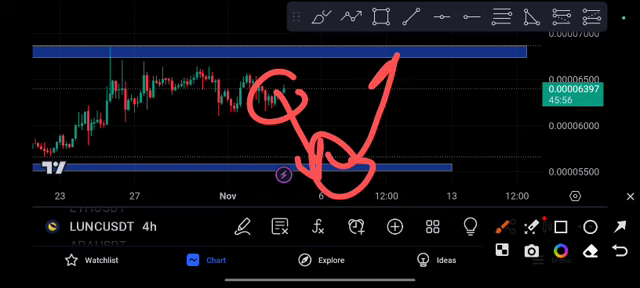
left_click(590, 250)
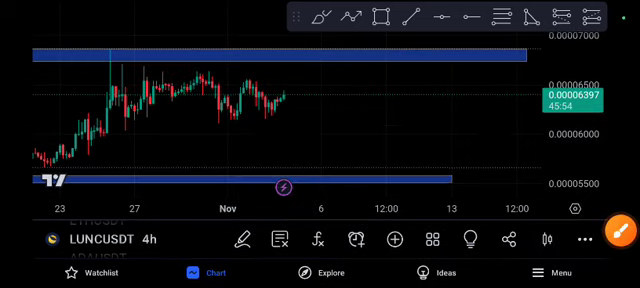
- Re-circle the candles, clear, then draw a curved arrow down to support with a loop and clear
mouse_move(300, 82)
left_mouse_down()
mouse_move(300, 102)
mouse_move(315, 96)
left_mouse_up()
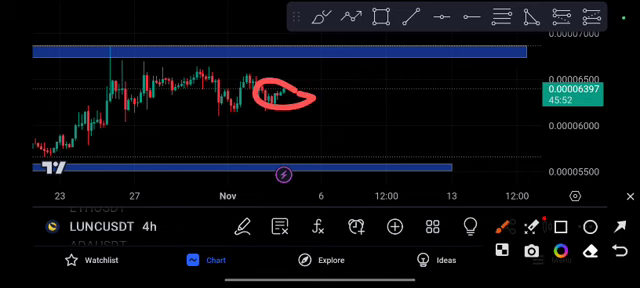
left_click(590, 250)
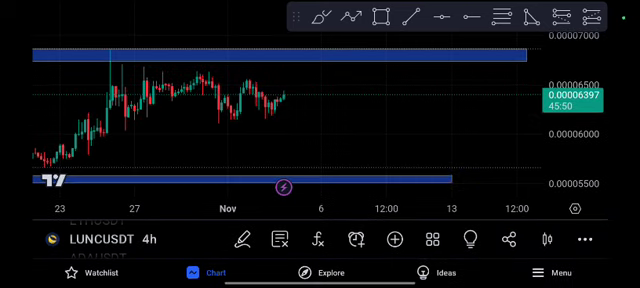
left_click(620, 232)
mouse_move(278, 90)
left_mouse_down()
mouse_move(325, 150)
mouse_move(315, 155)
left_mouse_up()
left_click_drag(300, 72, 265, 90)
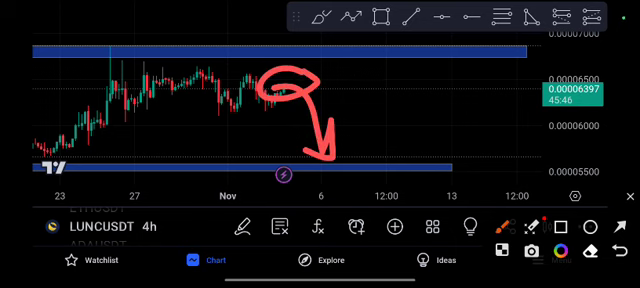
left_click(590, 250)
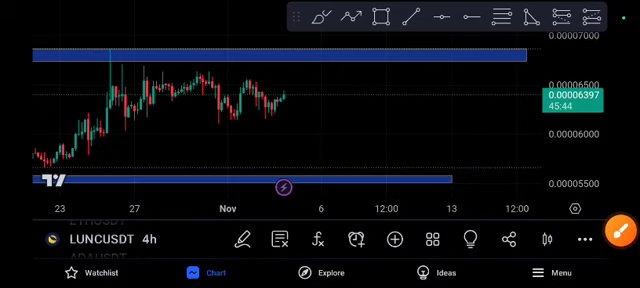